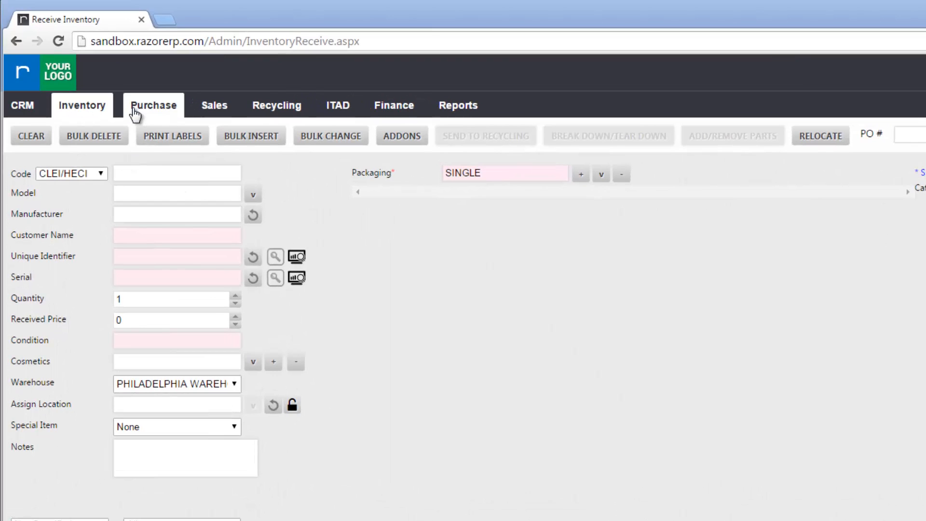
# Open the newest approved equipment sale order for Razor Demo Company from the sales orders list and show its shipping details.
pyautogui.click(231, 112)
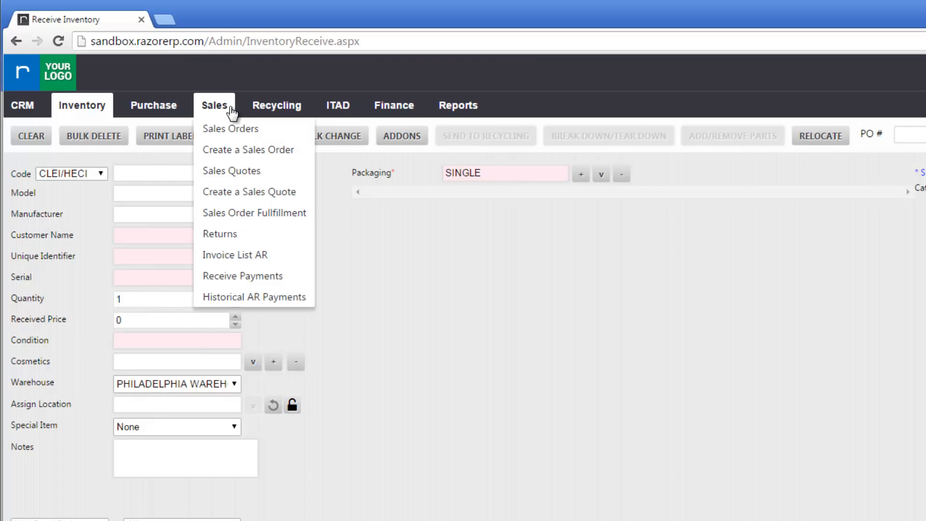
pyautogui.click(267, 137)
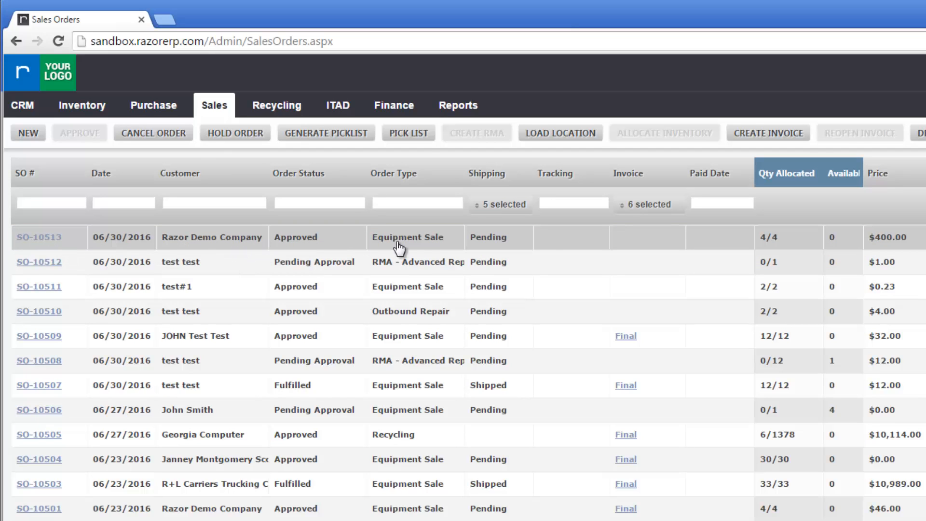
pyautogui.click(551, 243)
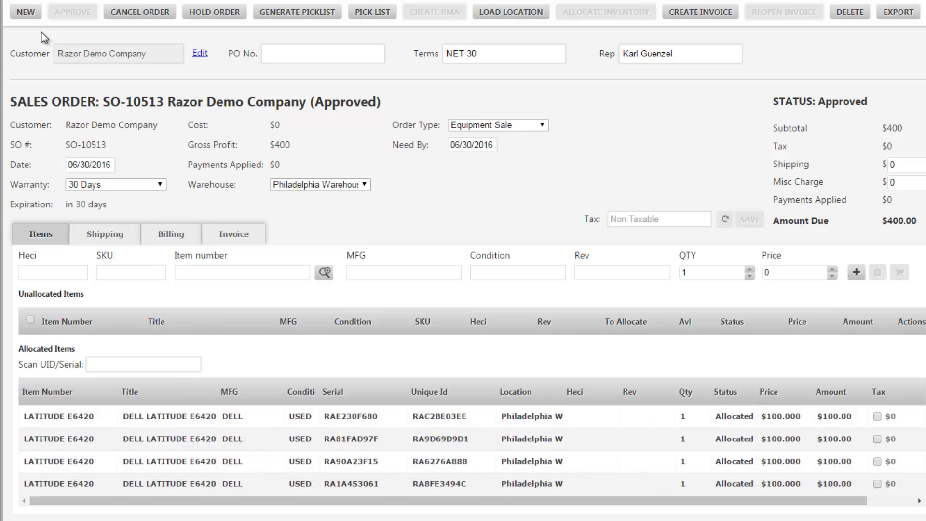
pyautogui.click(137, 237)
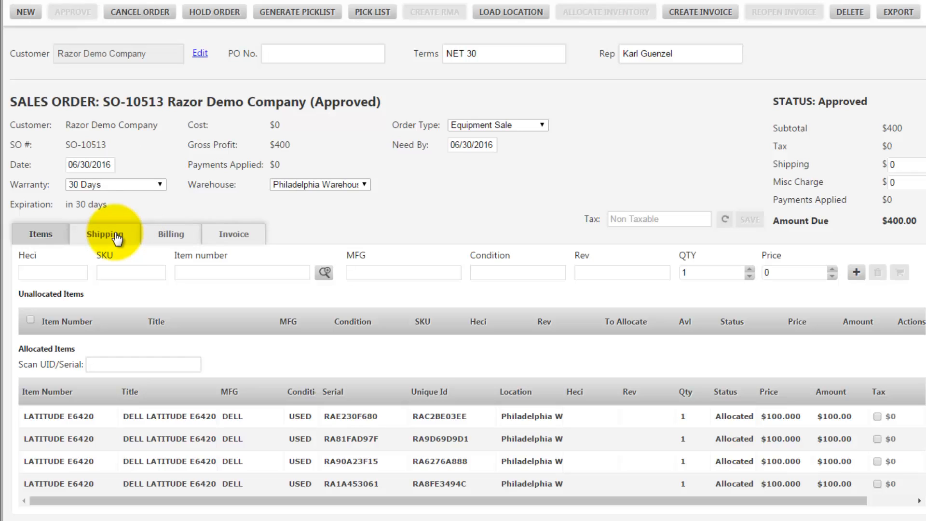
pyautogui.click(116, 237)
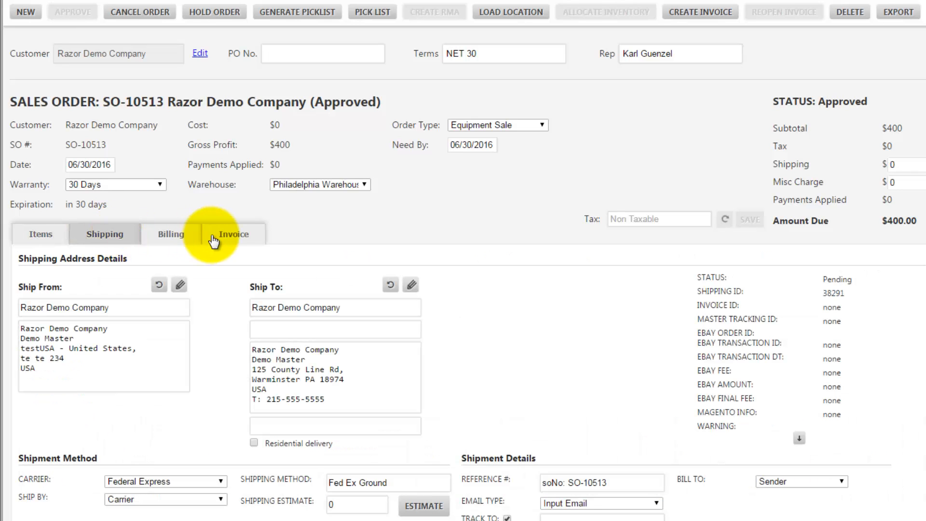
# Enter the tracking notification e-mail address in the order's shipment details.
pyautogui.scroll(-3, 212, 238)
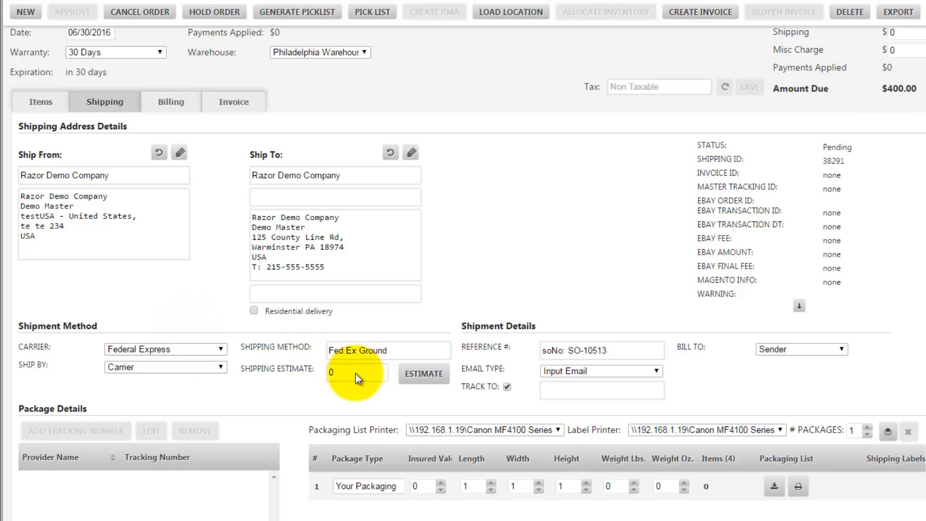
pyautogui.scroll(-2, 439, 397)
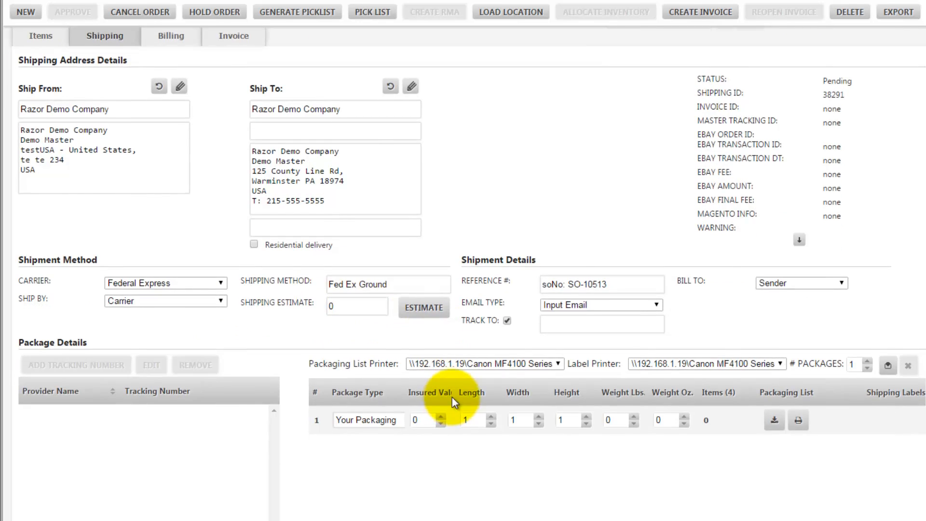
pyautogui.scroll(2, 454, 396)
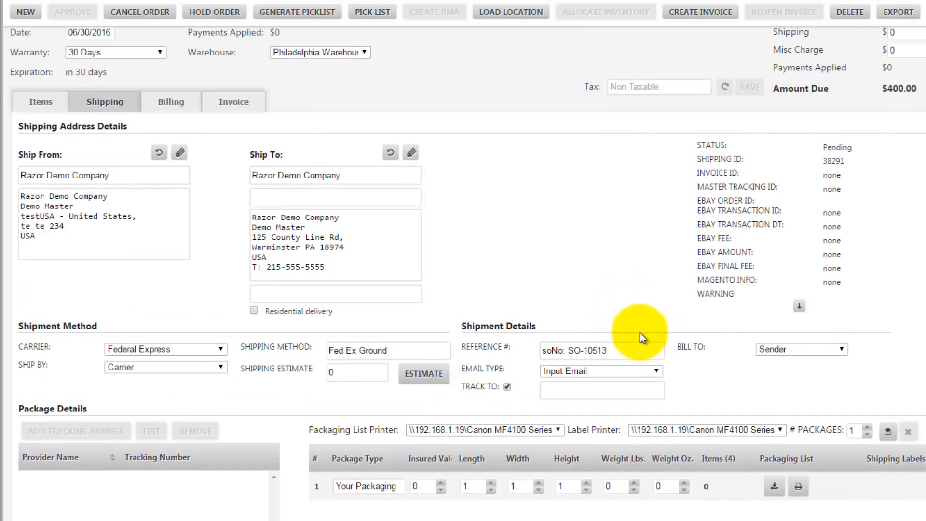
pyautogui.click(642, 393)
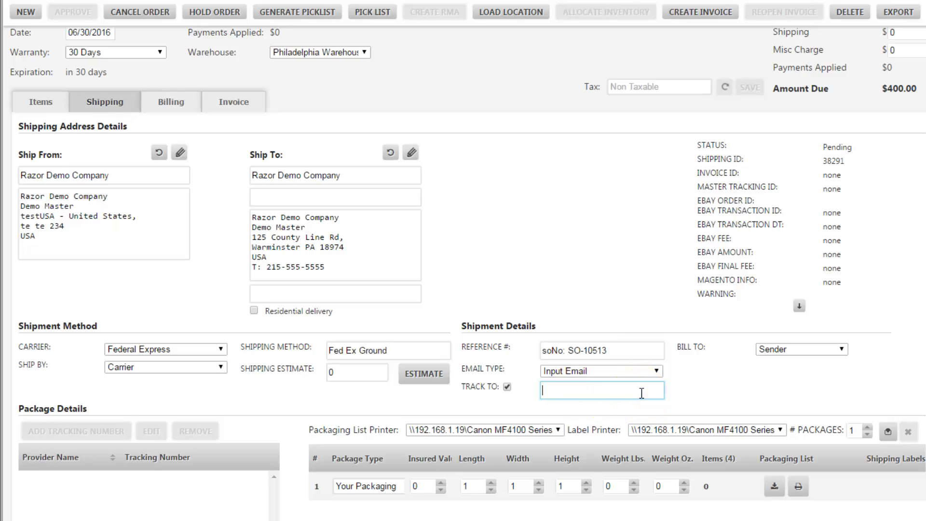
pyautogui.write('email@awebsite.com')
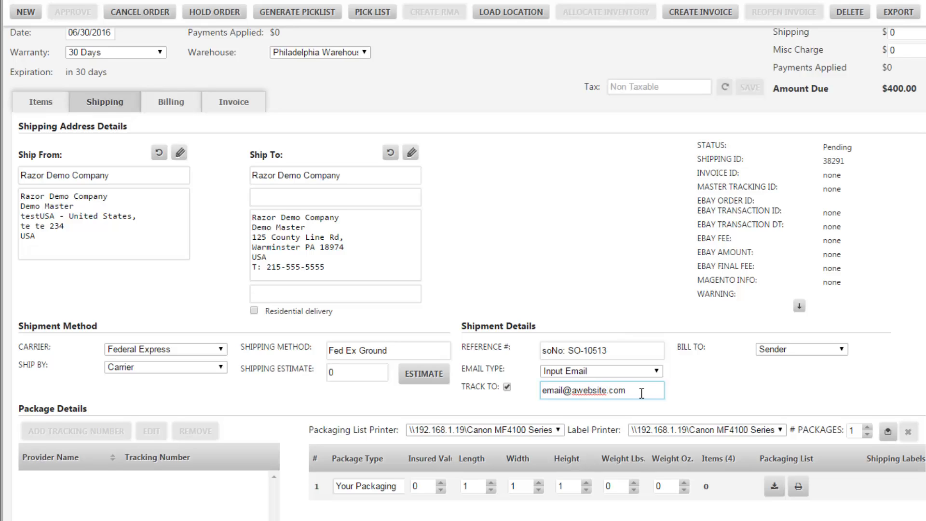
pyautogui.click(693, 389)
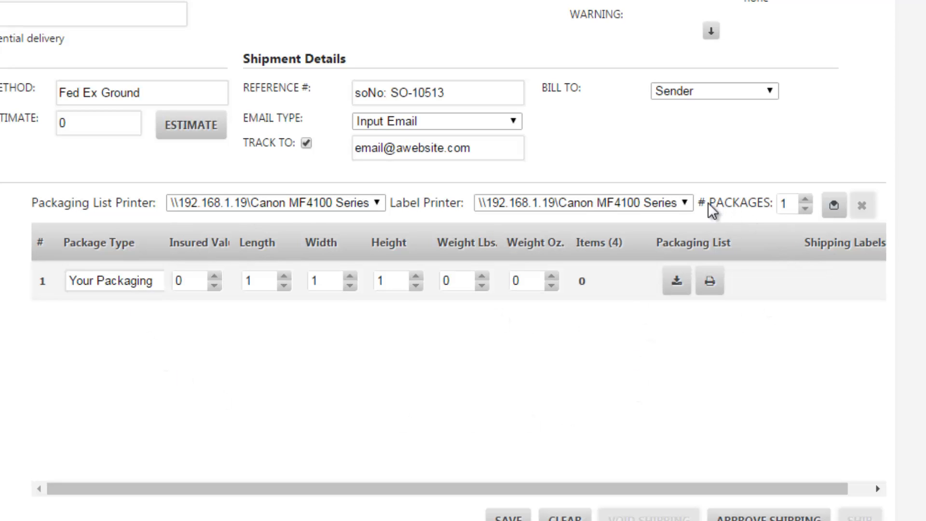
# Increase the shipment's number of packages to 4.
pyautogui.click(806, 200)
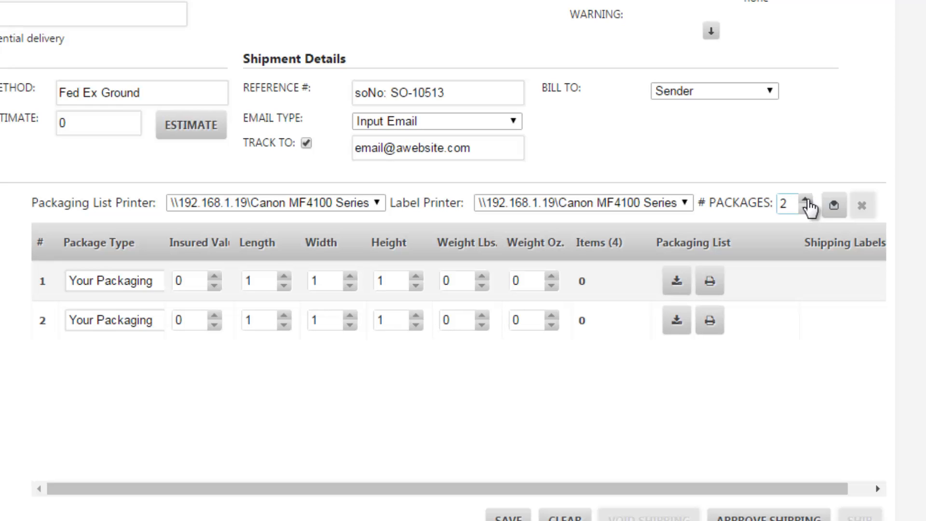
pyautogui.click(806, 200)
pyautogui.click(806, 200)
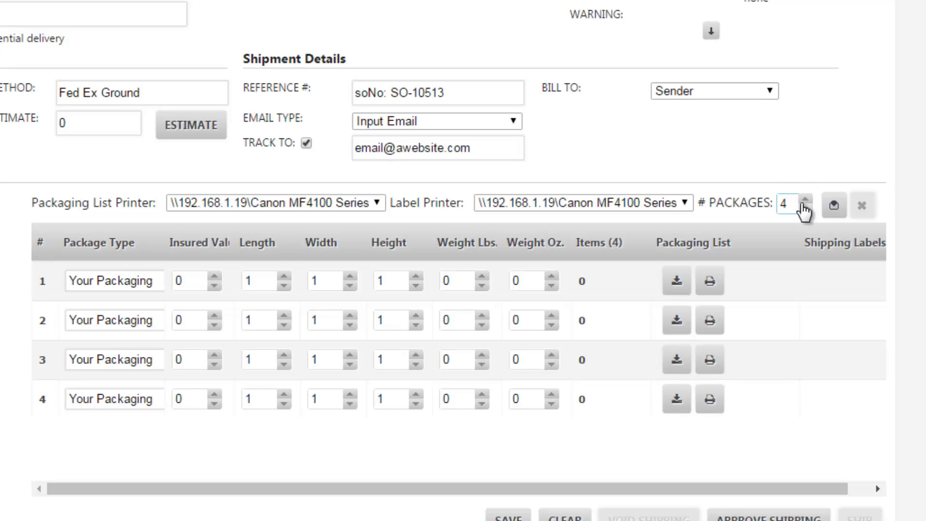
# Set the shipment's number of packages to 2 and confirm removing the extra packages.
pyautogui.doubleClick(782, 205)
pyautogui.write('2')
pyautogui.press('Return')
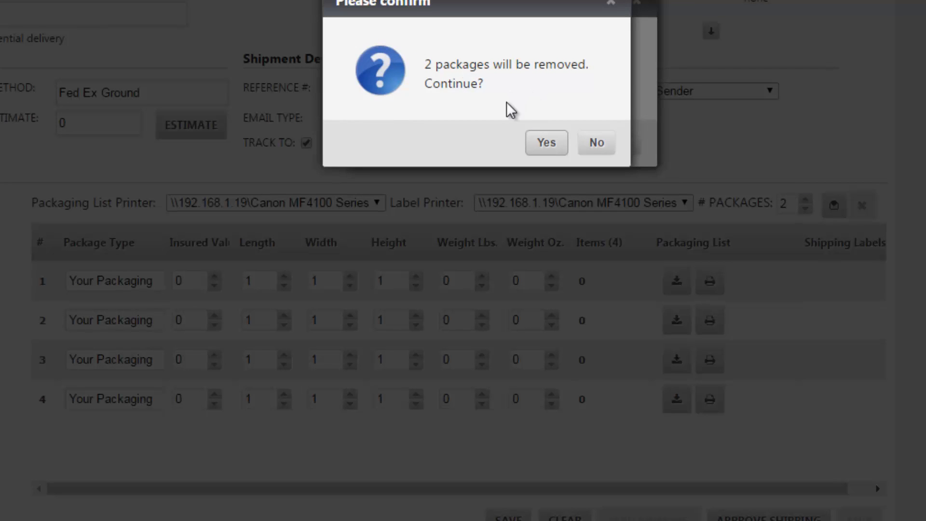
pyautogui.click(545, 144)
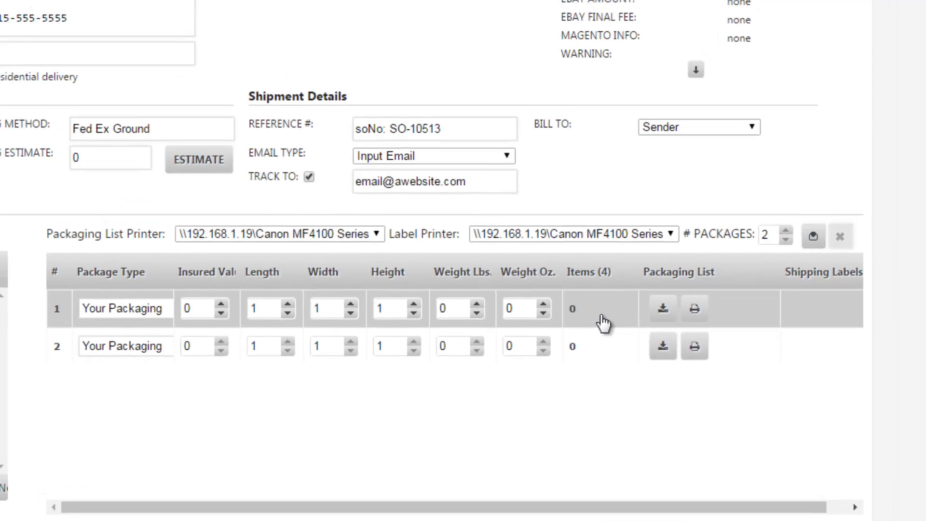
# Allocate items RAC2BE03EE and RA9D69D9D1 to Package 1 and items RA6276A888 and RA8FE3494C to Package 2, and confirm the allocation.
pyautogui.click(615, 296)
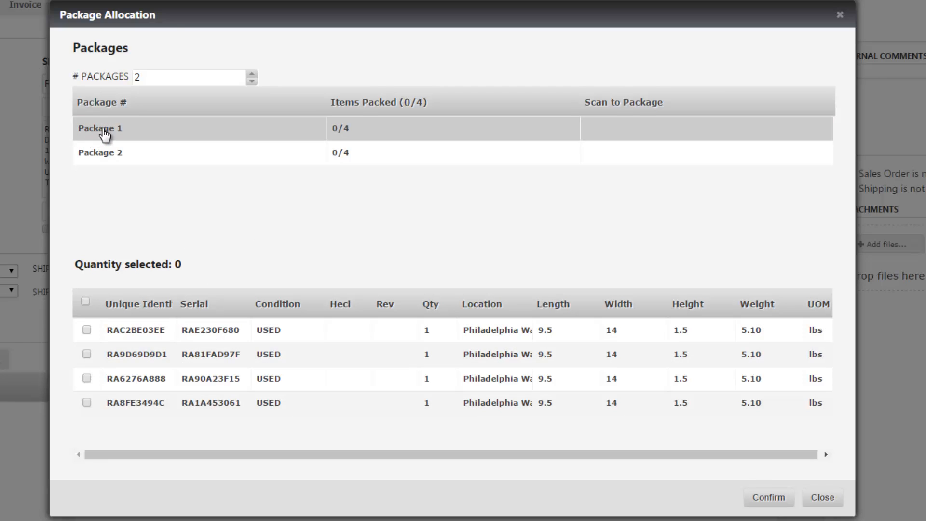
pyautogui.click(87, 332)
pyautogui.click(87, 356)
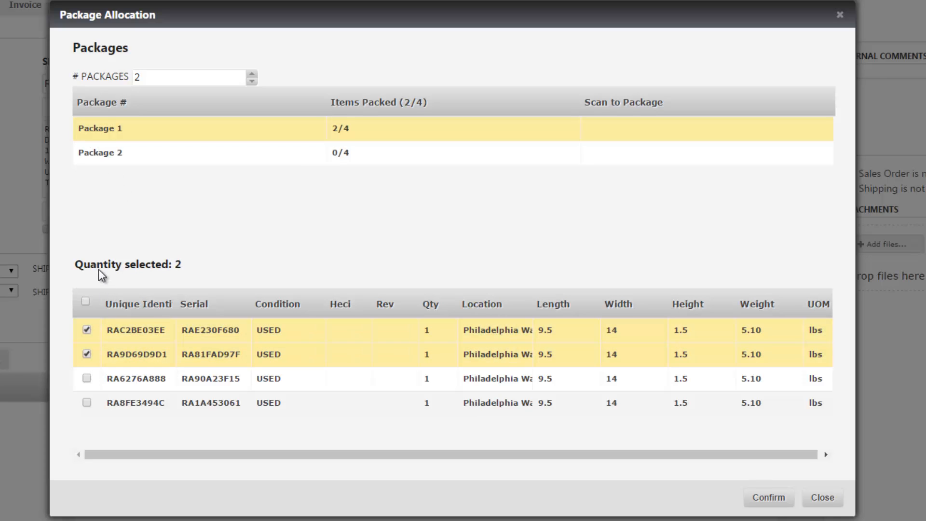
pyautogui.click(116, 154)
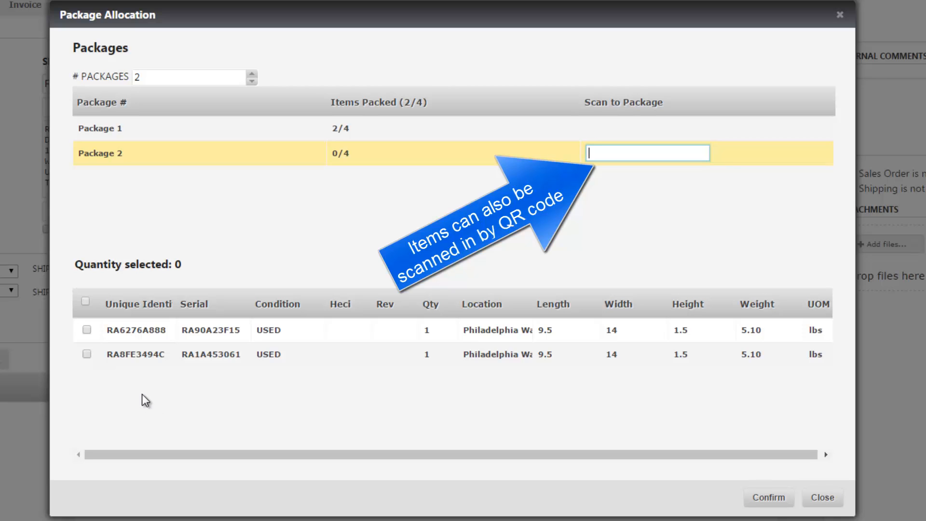
pyautogui.click(87, 330)
pyautogui.click(87, 355)
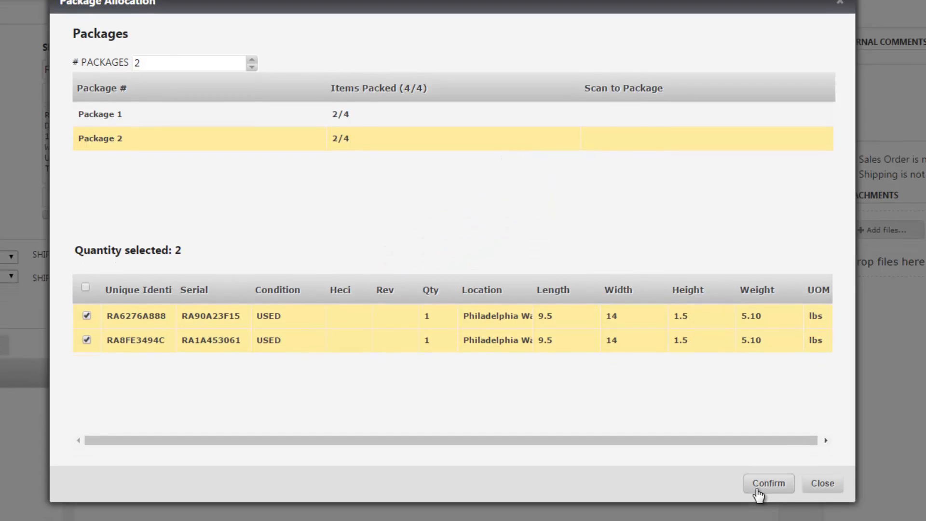
pyautogui.click(757, 507)
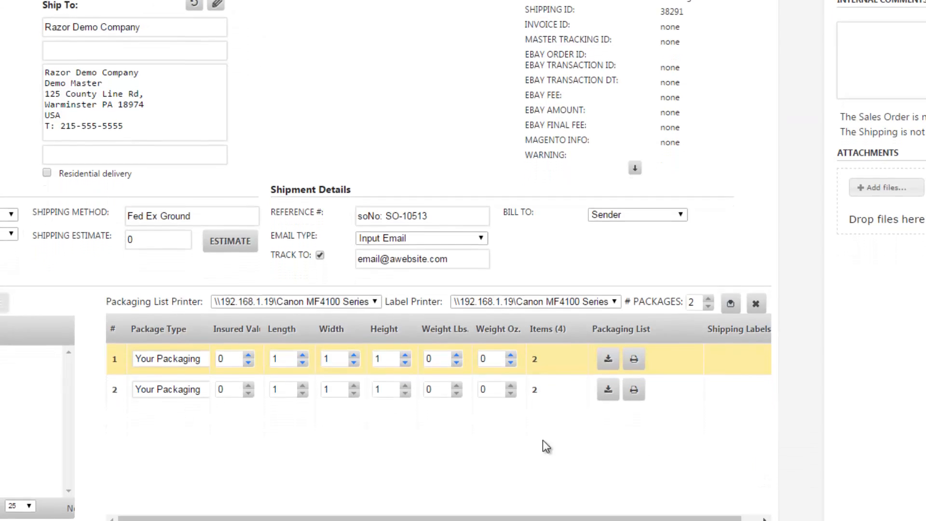
# Move item RA8FE3494C from Package 2 to Package 1 and confirm the allocation.
pyautogui.scroll(-2, 511, 435)
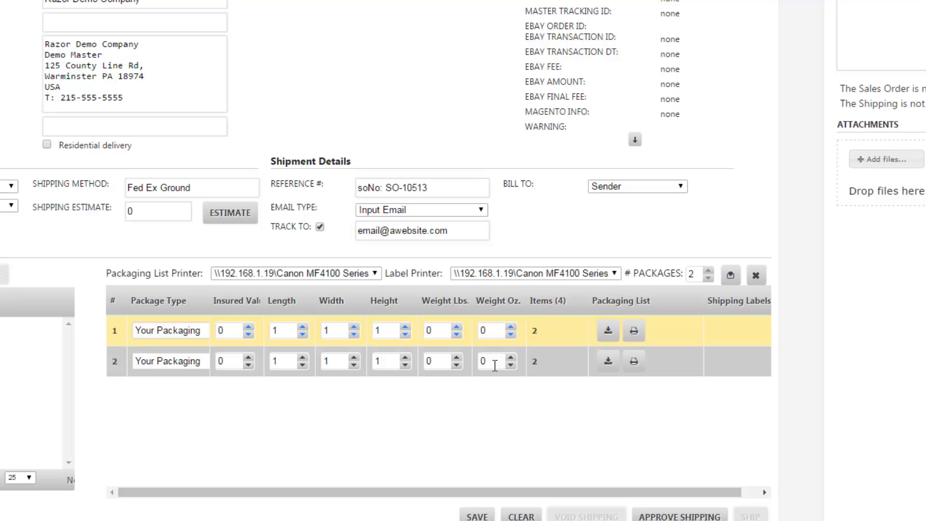
pyautogui.click(554, 359)
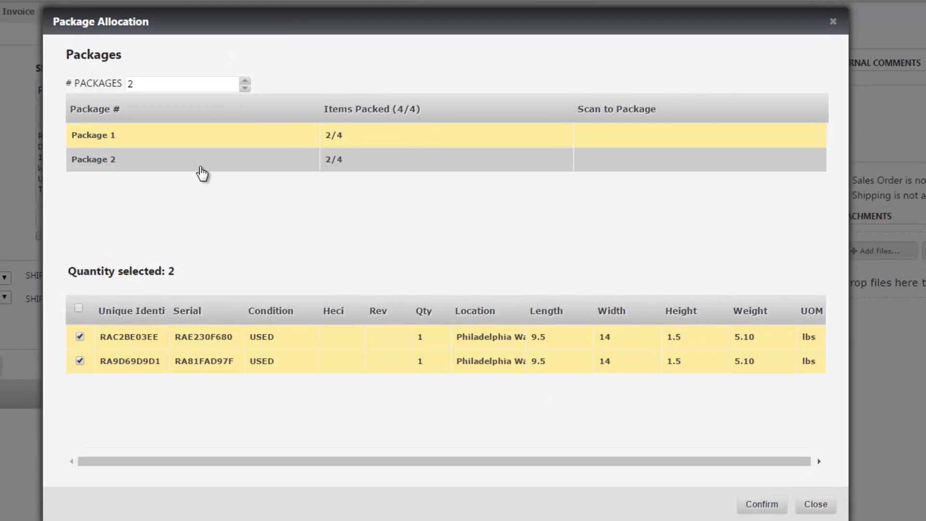
pyautogui.click(193, 168)
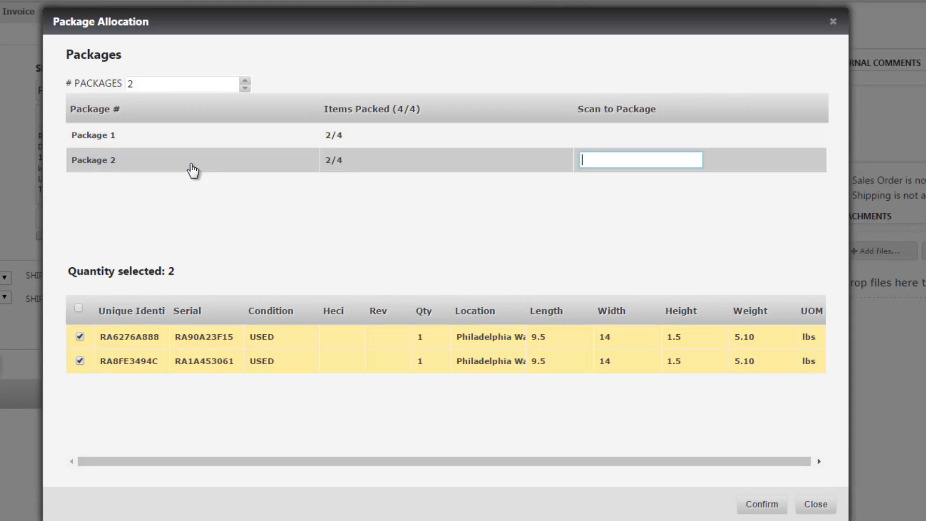
pyautogui.click(82, 364)
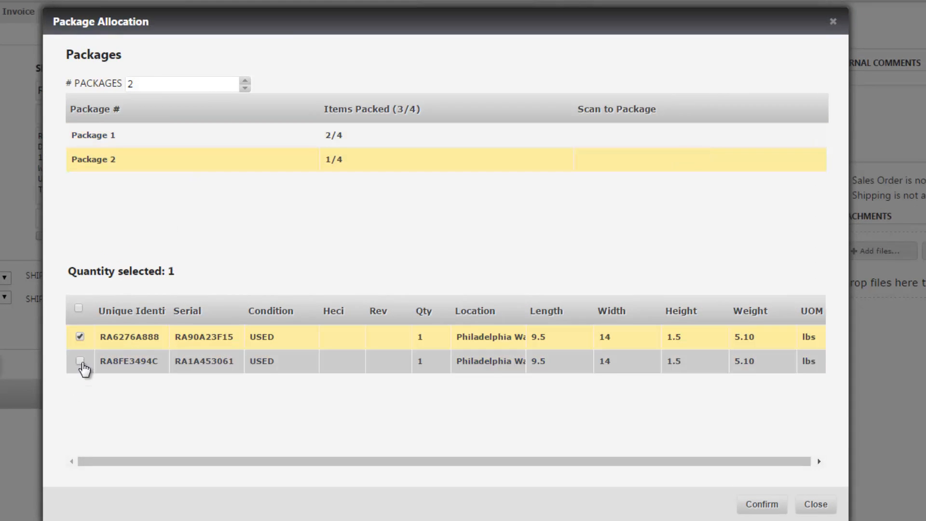
pyautogui.click(190, 143)
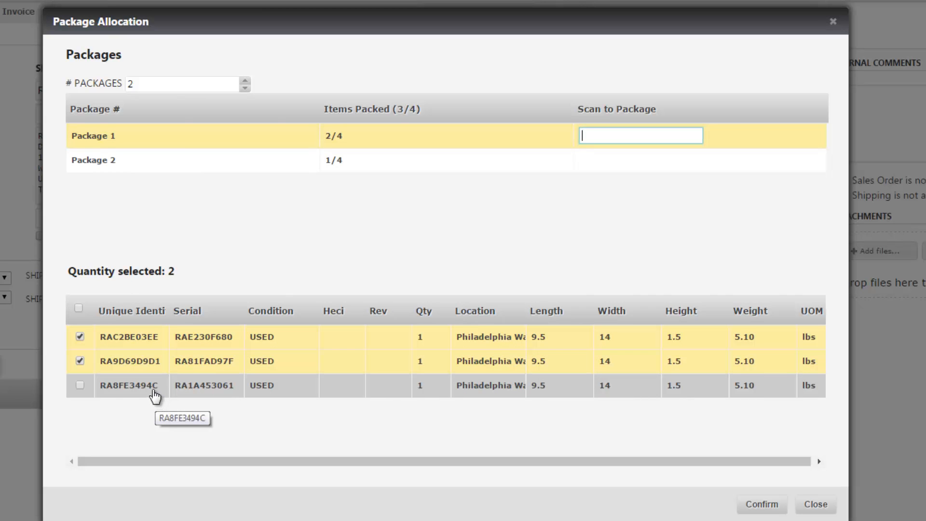
pyautogui.click(104, 392)
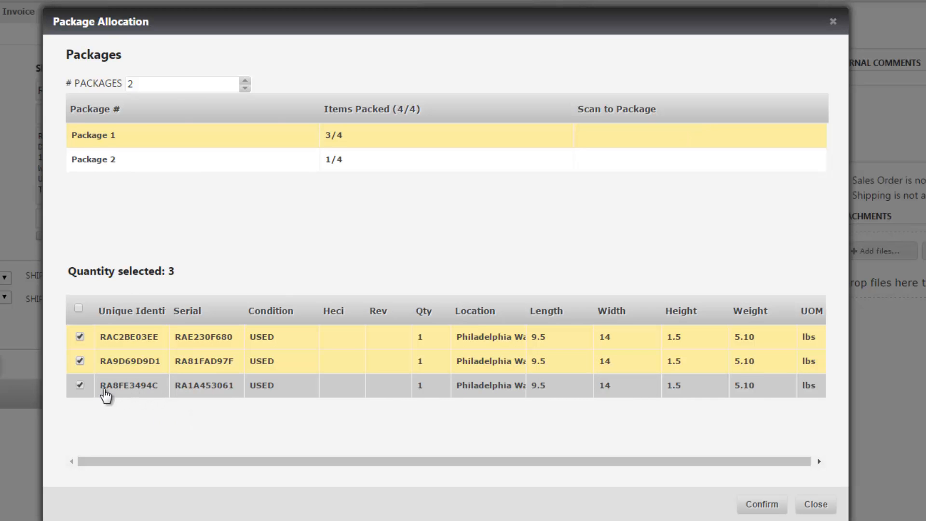
pyautogui.click(751, 504)
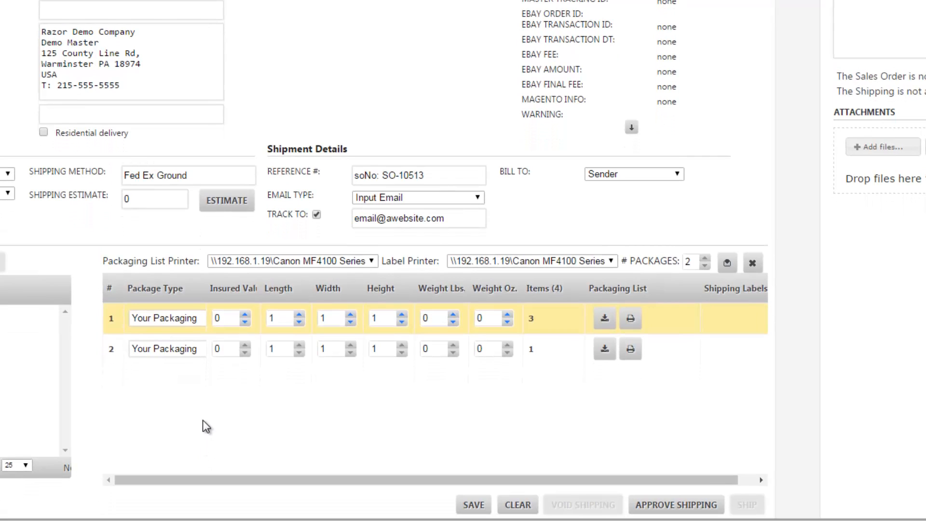
# Set package 1 to length 20, width 15, height 10 and weight 45 lbs.
pyautogui.moveTo(276, 318); pyautogui.dragTo(267, 321)
pyautogui.write('20')
pyautogui.press('Tab')
pyautogui.write('15')
pyautogui.press('Tab')
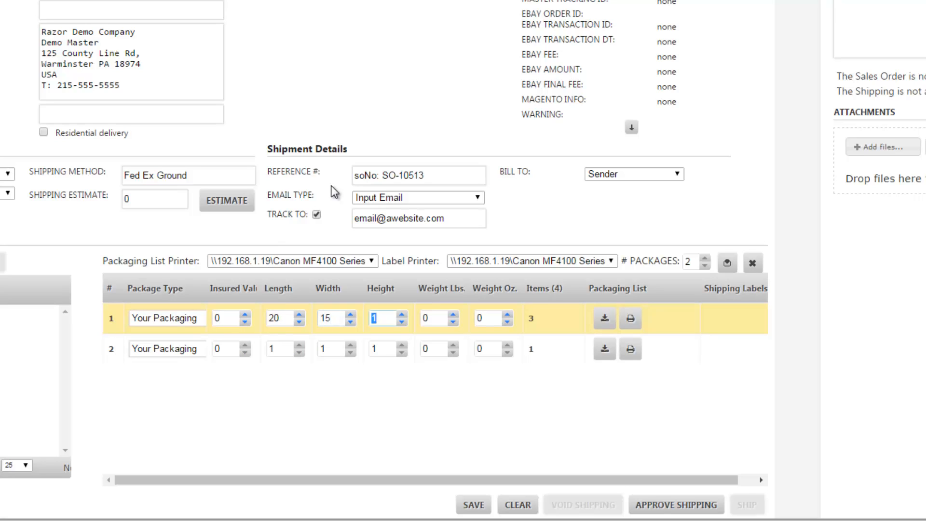
pyautogui.write('10')
pyautogui.press('Tab')
pyautogui.write('45')
# Set package 2 to length 20, width 15, height 10 and weight 25 lbs.
pyautogui.doubleClick(273, 349)
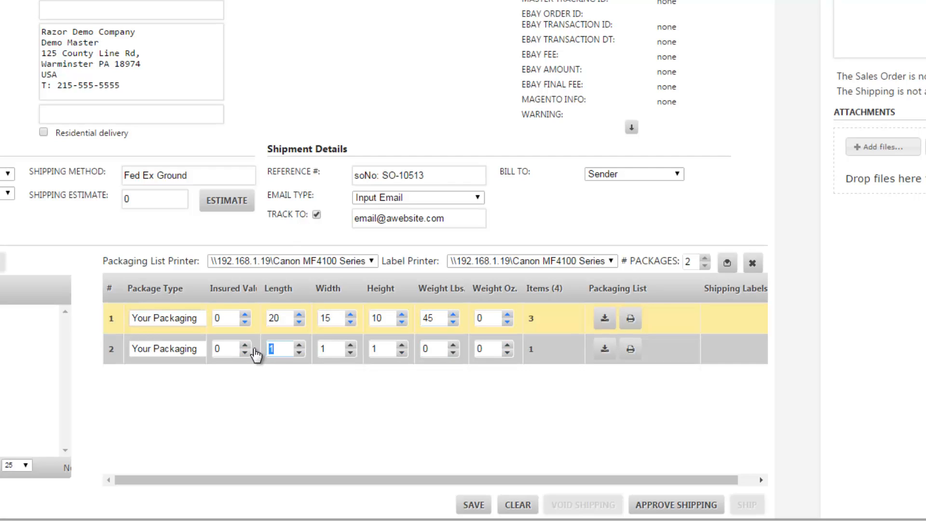
pyautogui.write('20')
pyautogui.press('Tab')
pyautogui.write('15')
pyautogui.press('Tab')
pyautogui.write('10')
pyautogui.press('Tab')
pyautogui.write('25')
pyautogui.click(340, 385)
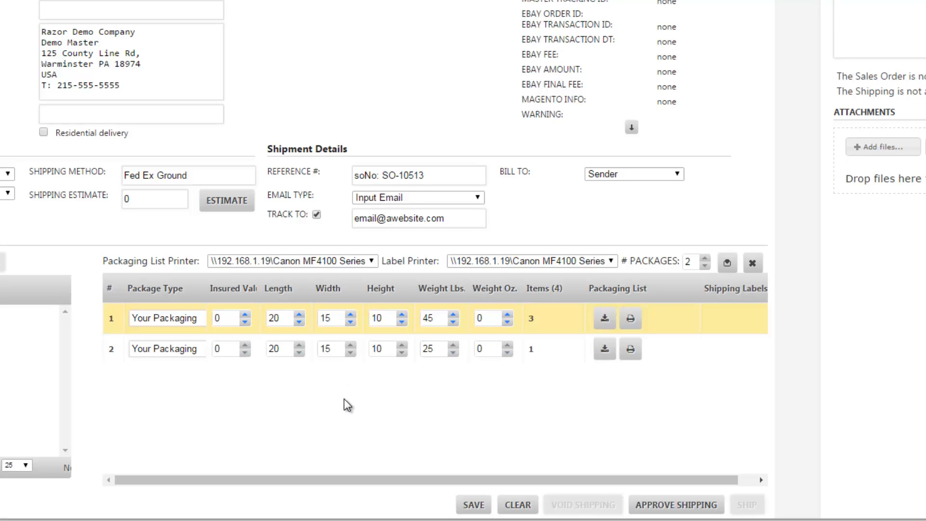
# Approve the order's shipping and accept continuing with a shipping cost of $0.00.
pyautogui.scroll(-2, 371, 401)
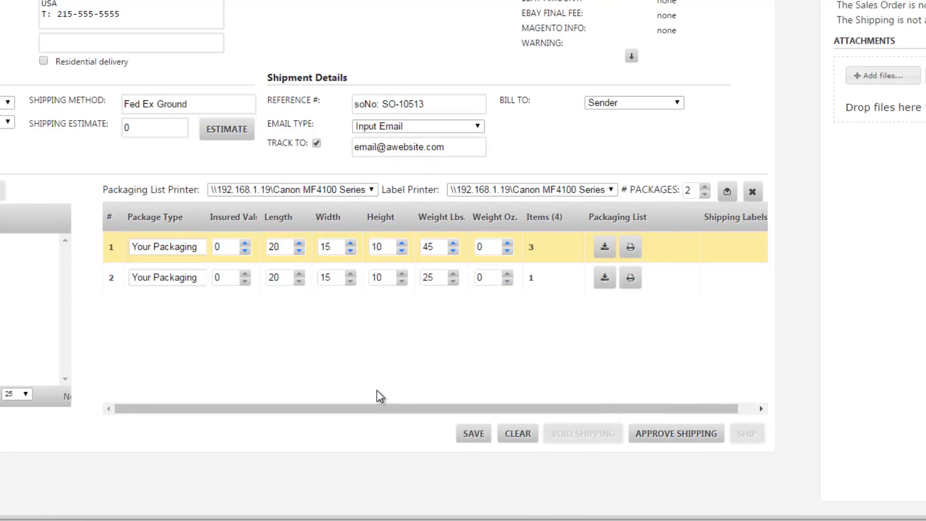
pyautogui.click(706, 443)
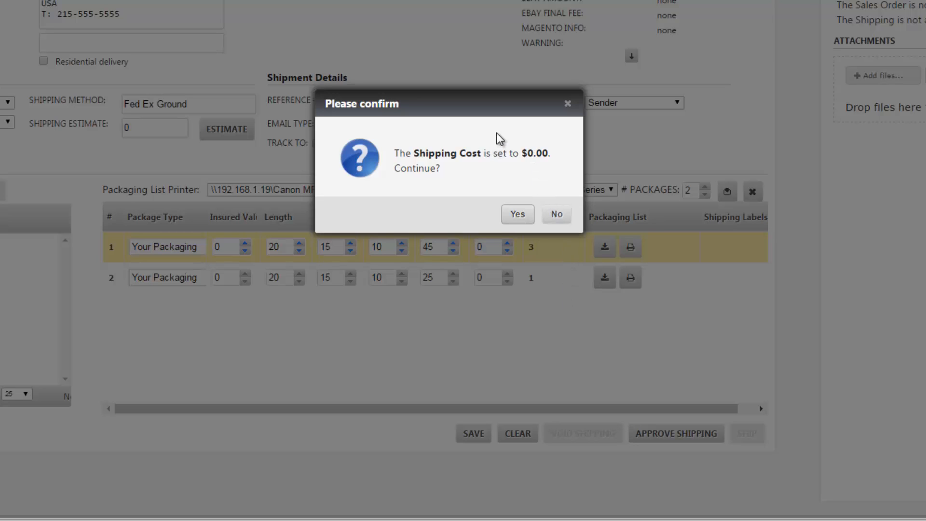
pyautogui.click(518, 214)
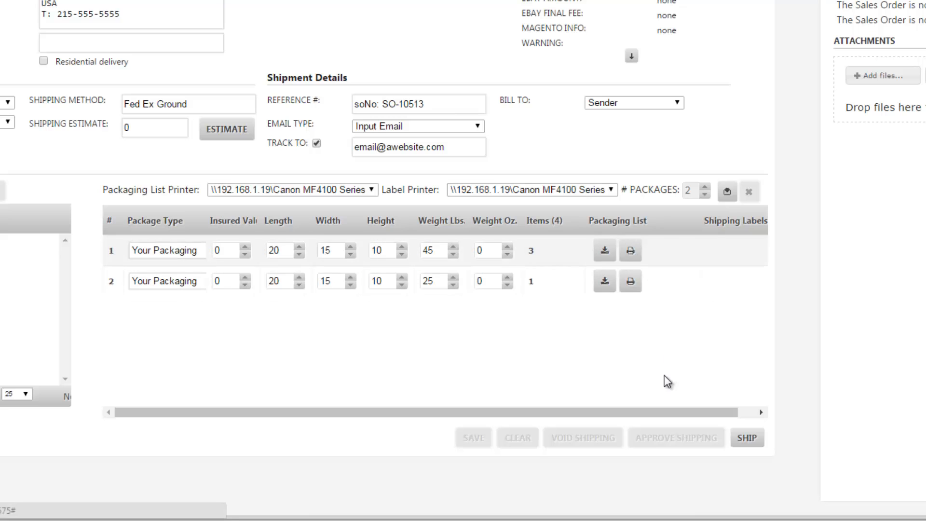
pyautogui.moveTo(666, 413); pyautogui.dragTo(707, 413)
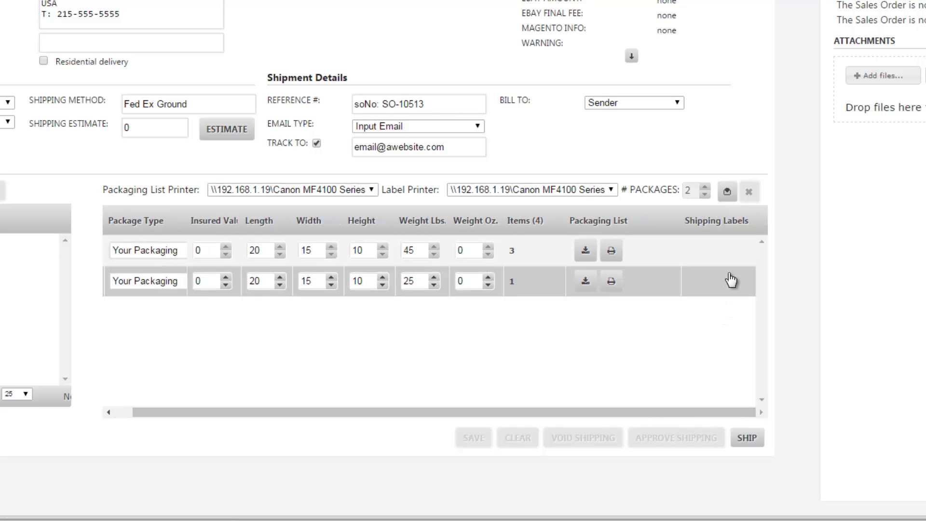